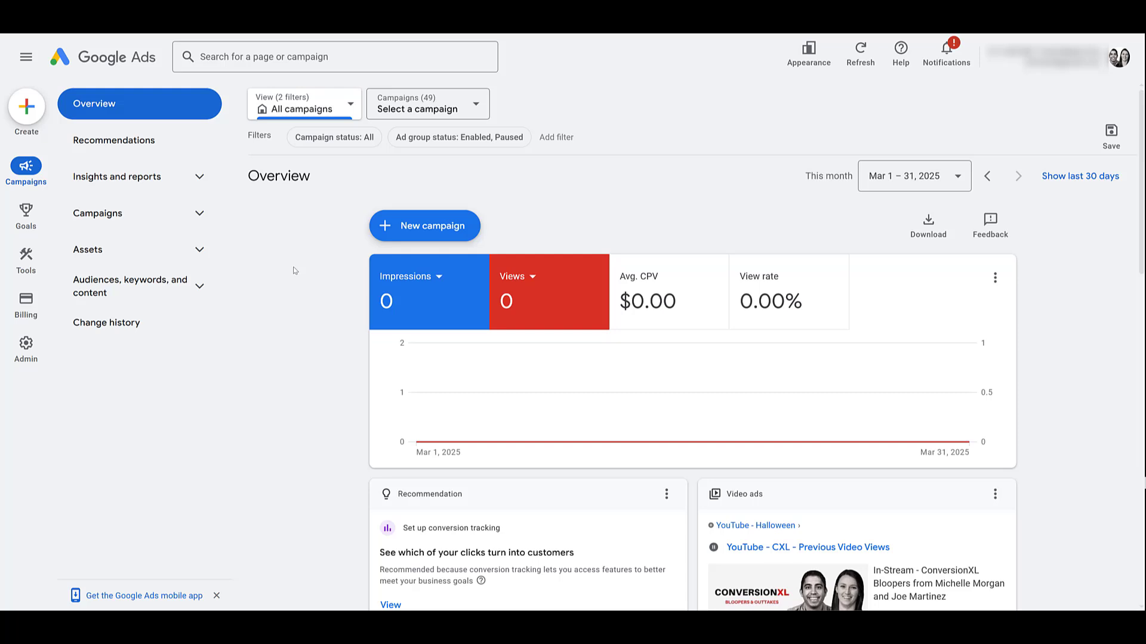
# Step: Go to Data manager in Google Ads and bring up the Connect a product panel
pyautogui.moveTo(23, 260)
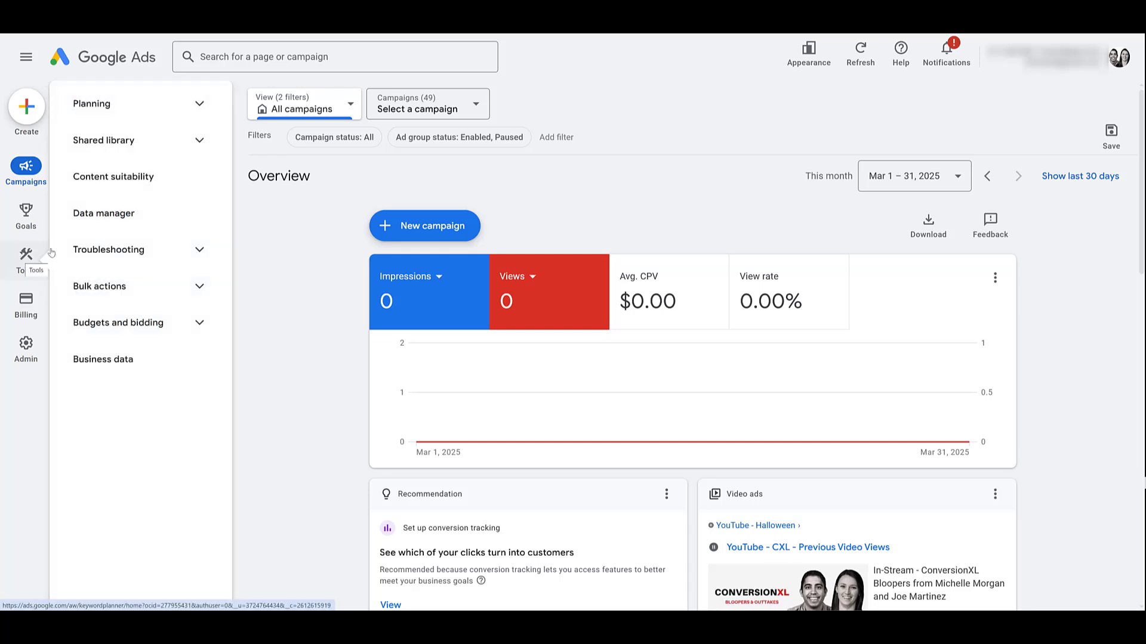
pyautogui.click(138, 221)
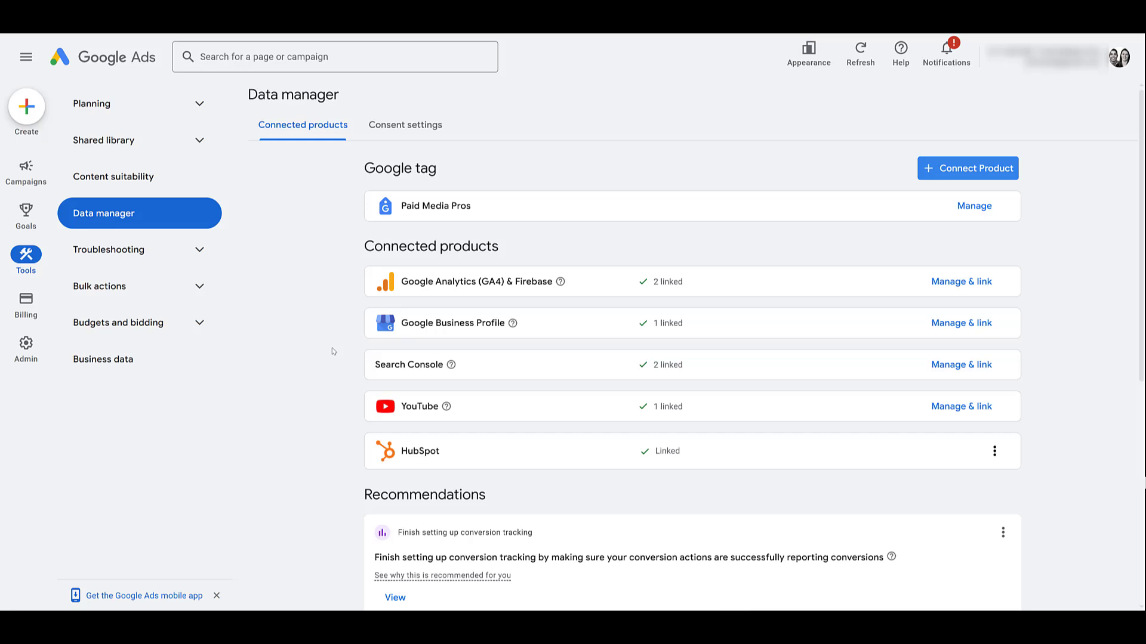
pyautogui.click(970, 175)
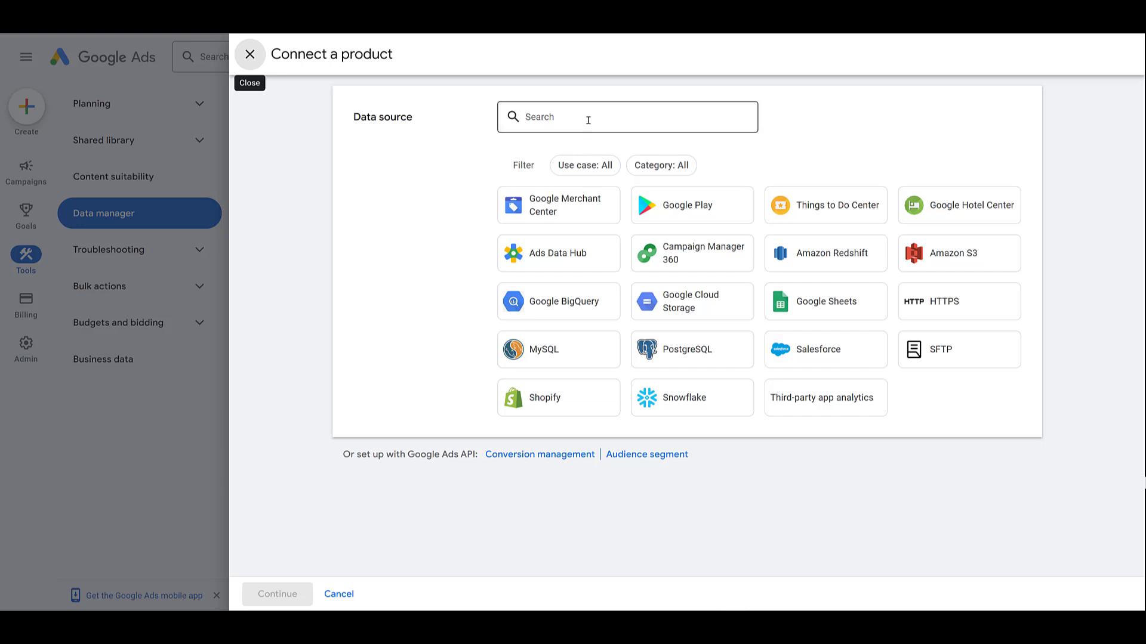
# Step: Search the data sources for 'clarity' and choose Microsoft Clarity
pyautogui.click(588, 120)
pyautogui.write('clarity')
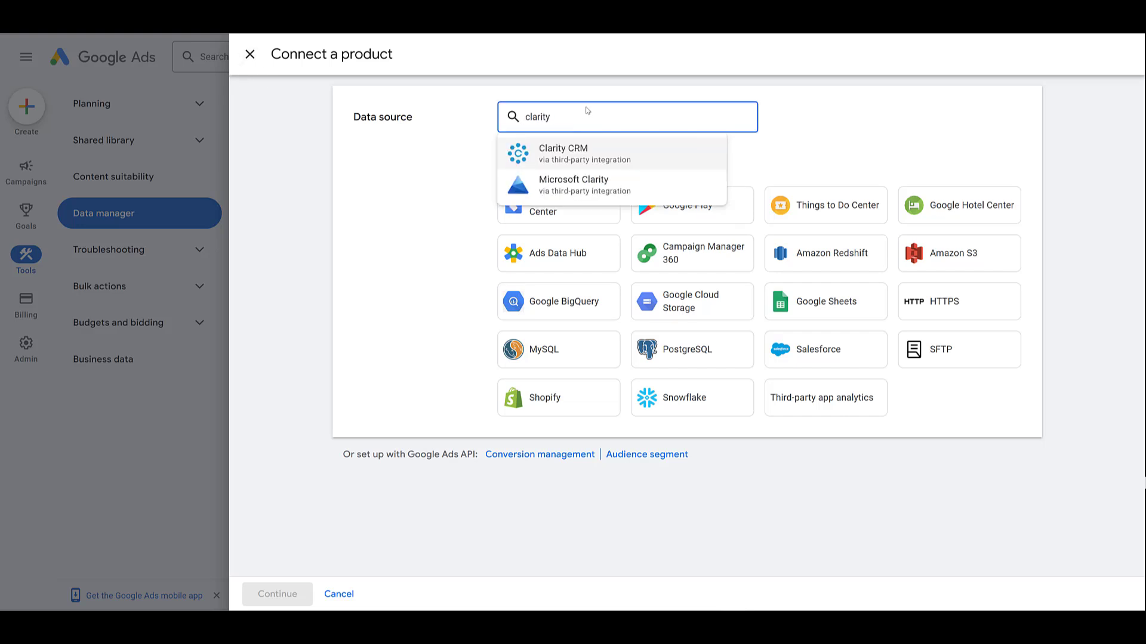
pyautogui.click(587, 193)
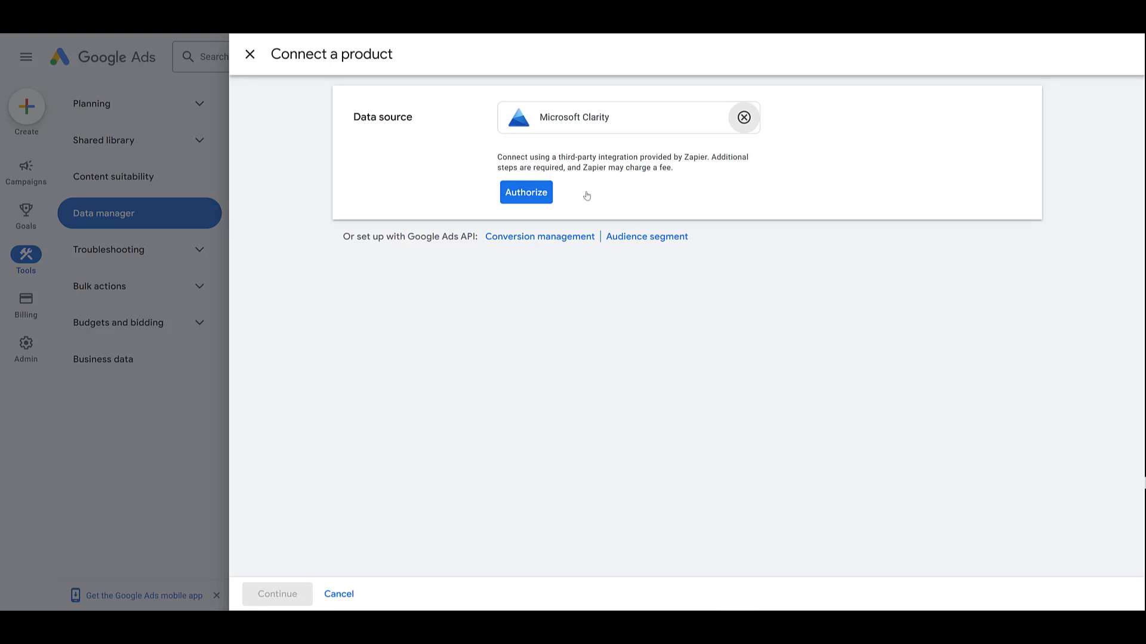
# Step: Authorize Clarity, use its data for Audiences rather than Conversions, accept the consent statement, and continue
pyautogui.click(541, 196)
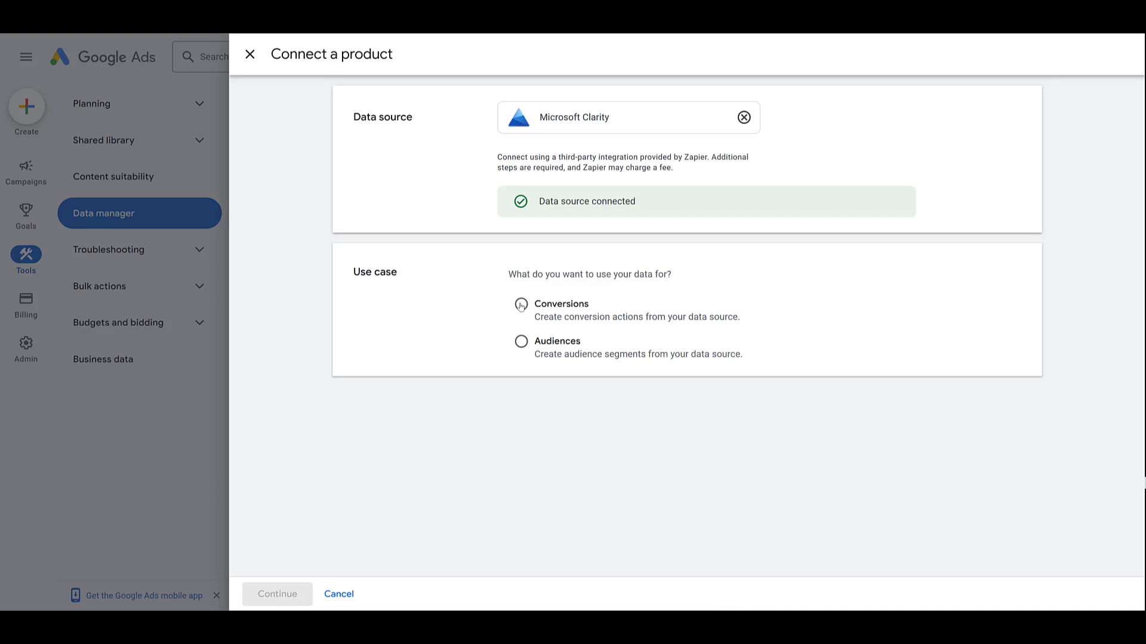
pyautogui.click(521, 305)
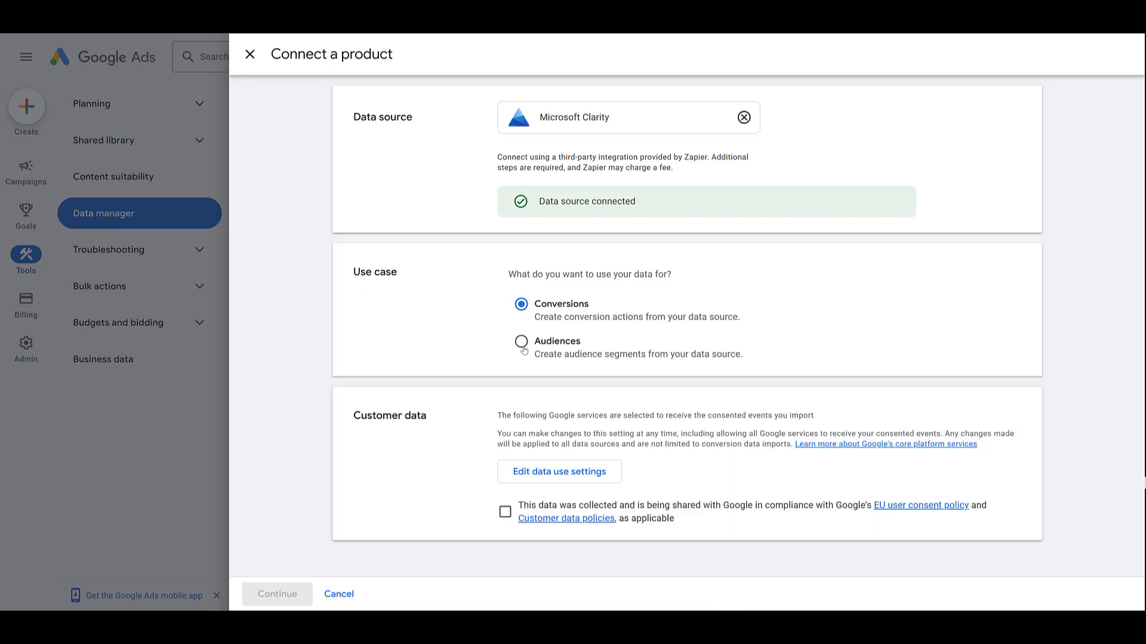
pyautogui.click(522, 342)
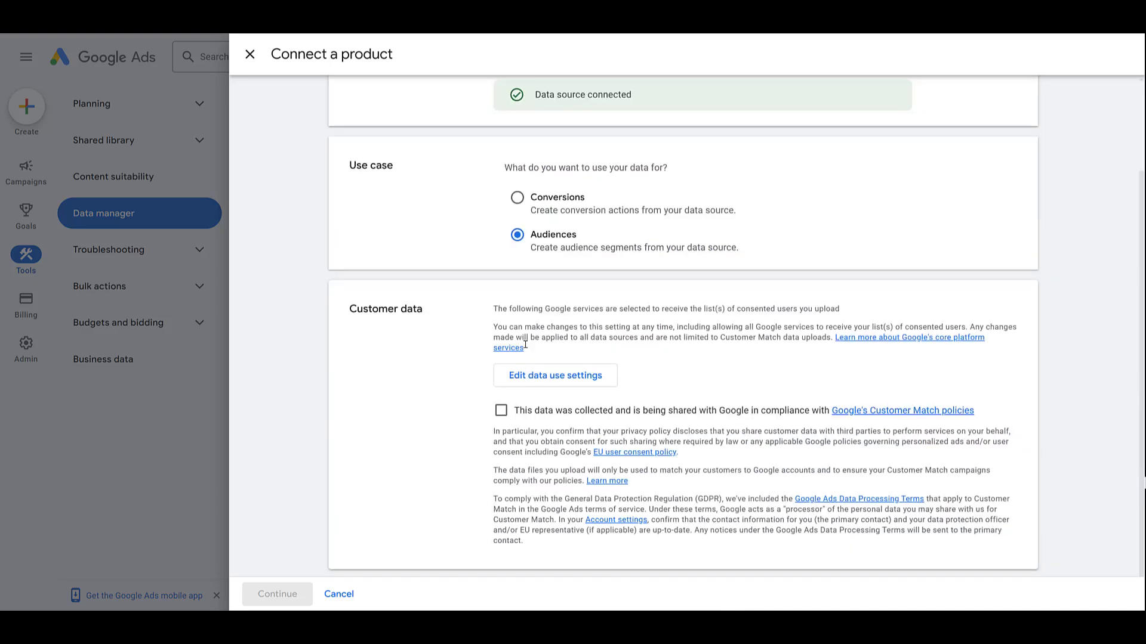
pyautogui.click(502, 410)
pyautogui.click(277, 594)
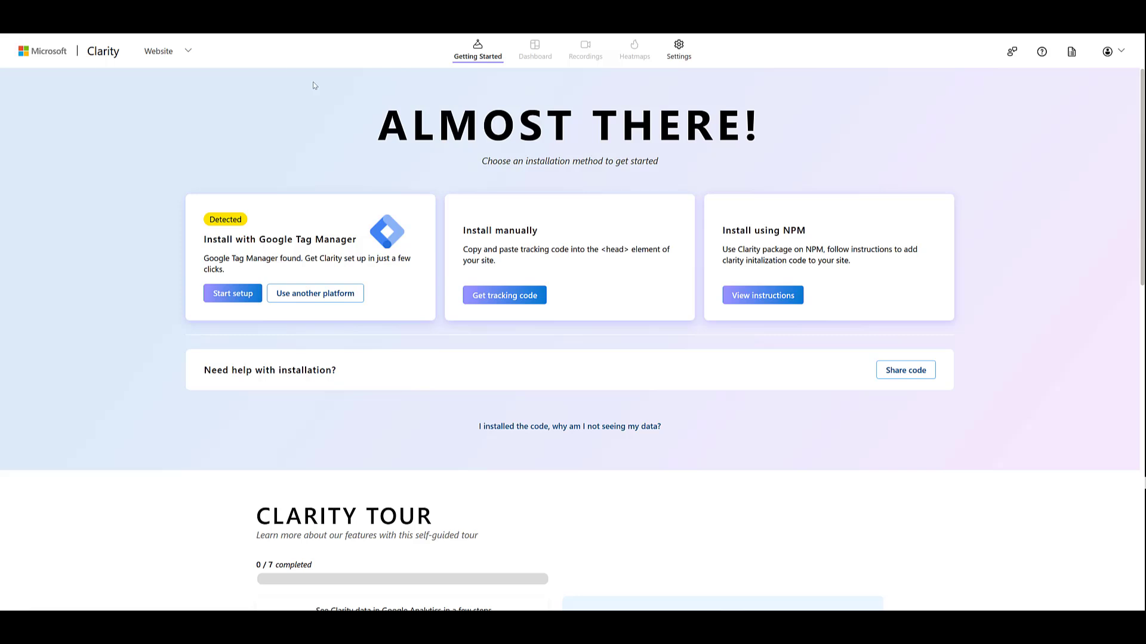
# Step: Go to the Clarity project's Settings and show the Integrations page
pyautogui.click(688, 58)
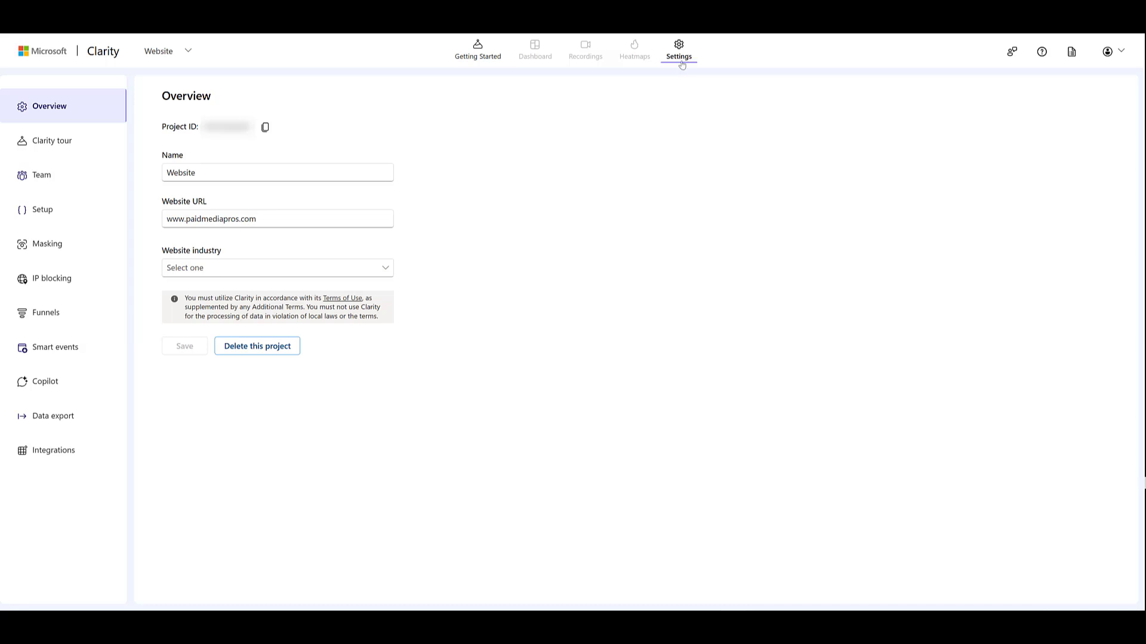
pyautogui.click(55, 456)
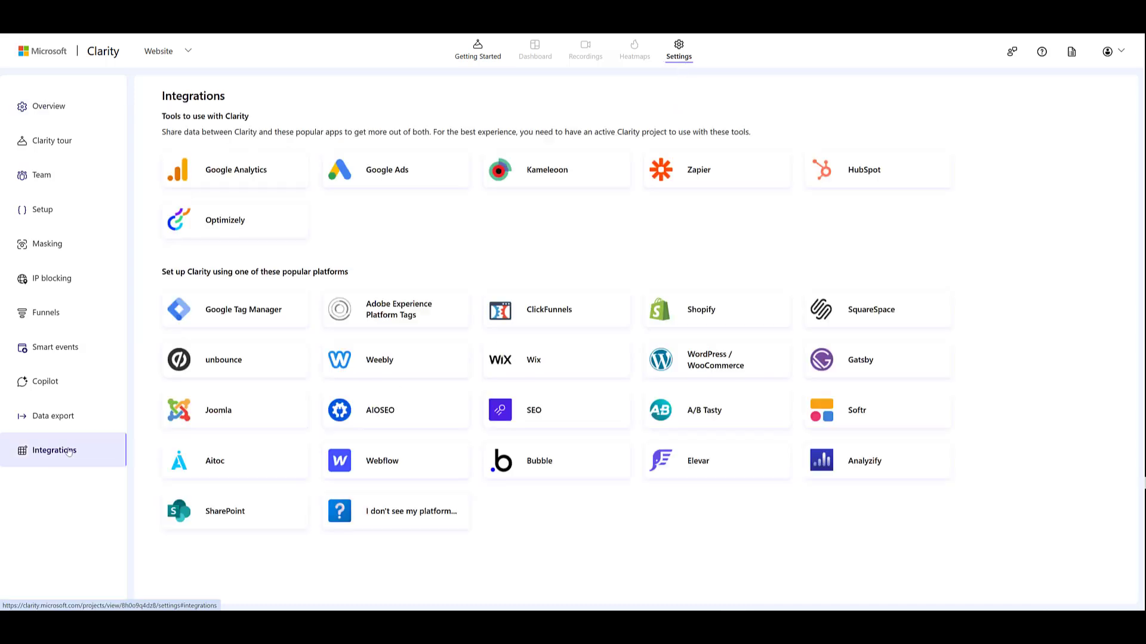
# Step: Sign in with Google, grant access, and link the Paid Media Pros Google Ads account to the project
pyautogui.click(397, 176)
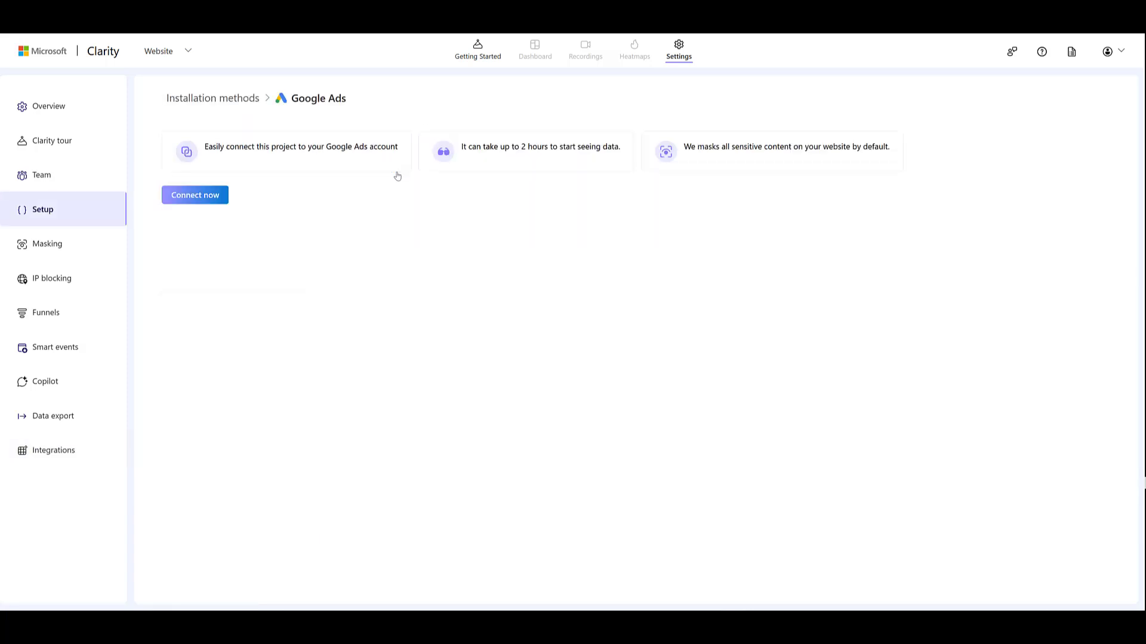
pyautogui.click(206, 197)
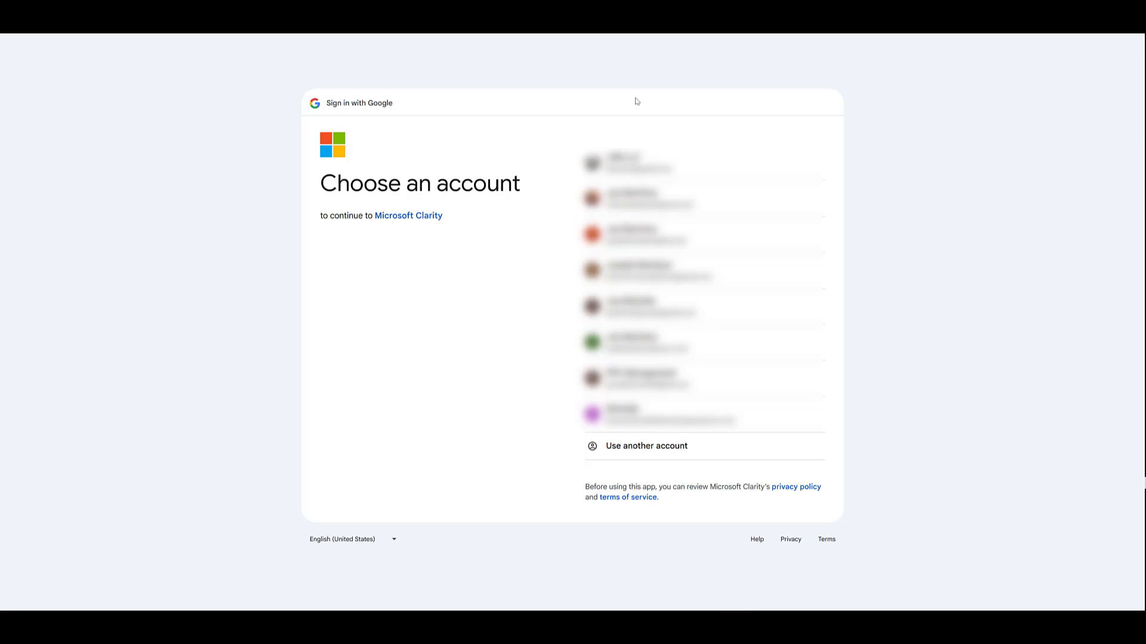
pyautogui.click(715, 167)
pyautogui.click(775, 418)
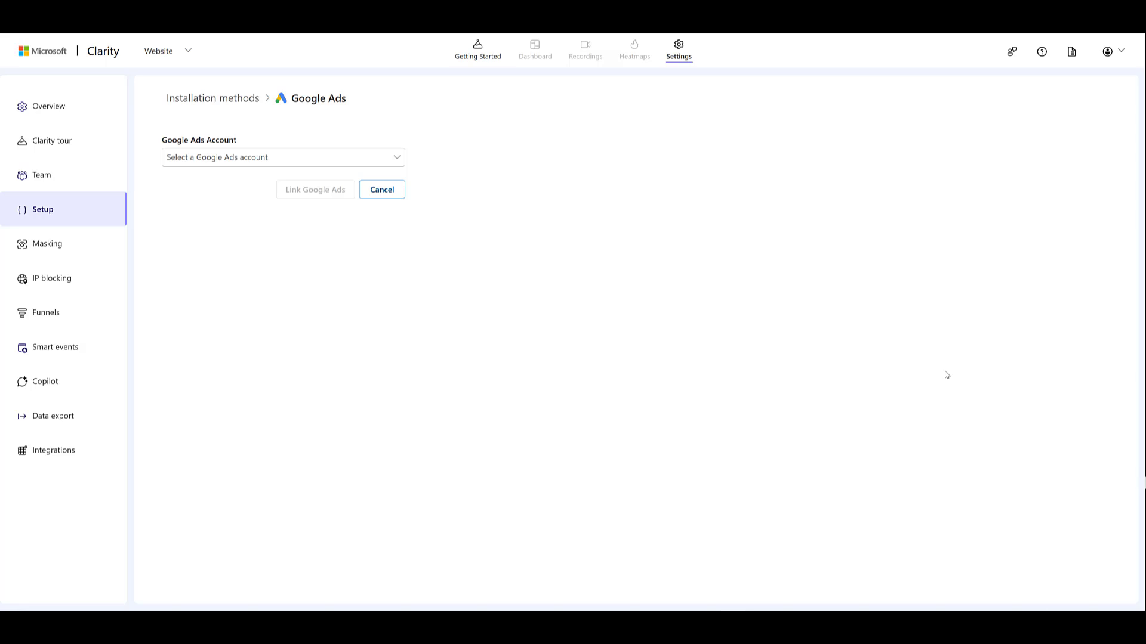
pyautogui.click(322, 159)
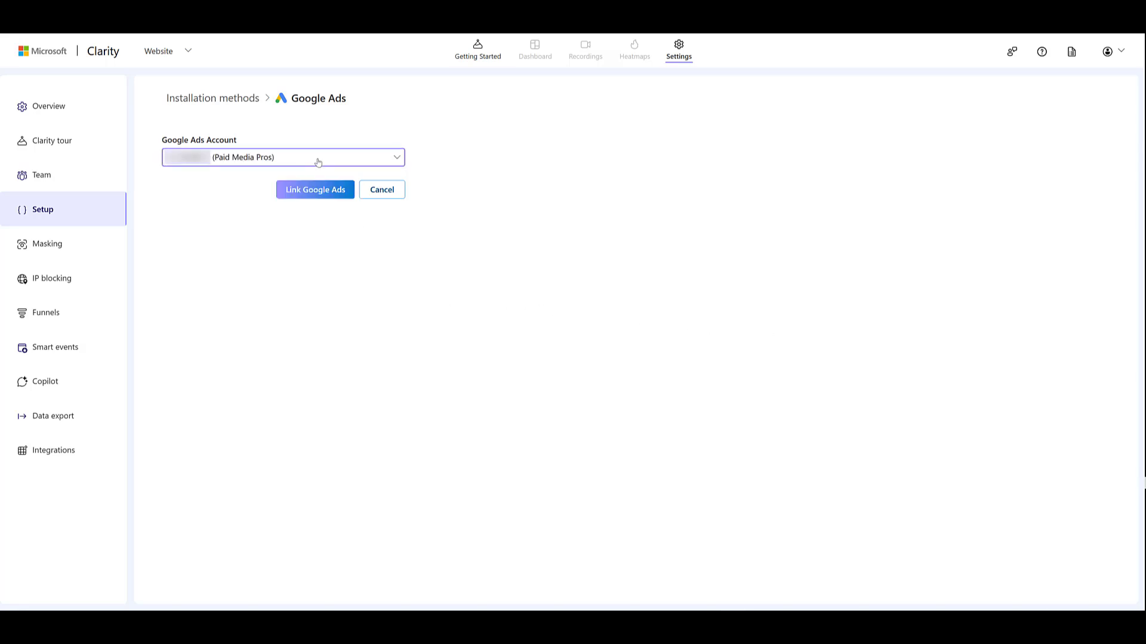
pyautogui.click(320, 189)
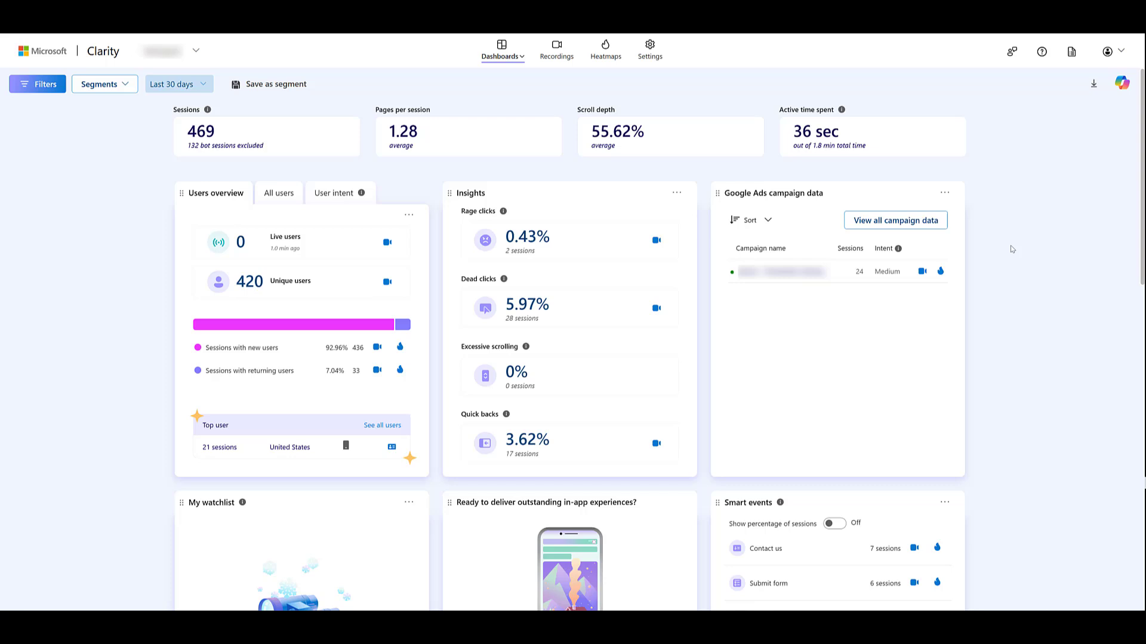
# Step: Use 'View all campaign data' on the Google Ads card to reach the campaign details table
pyautogui.click(897, 224)
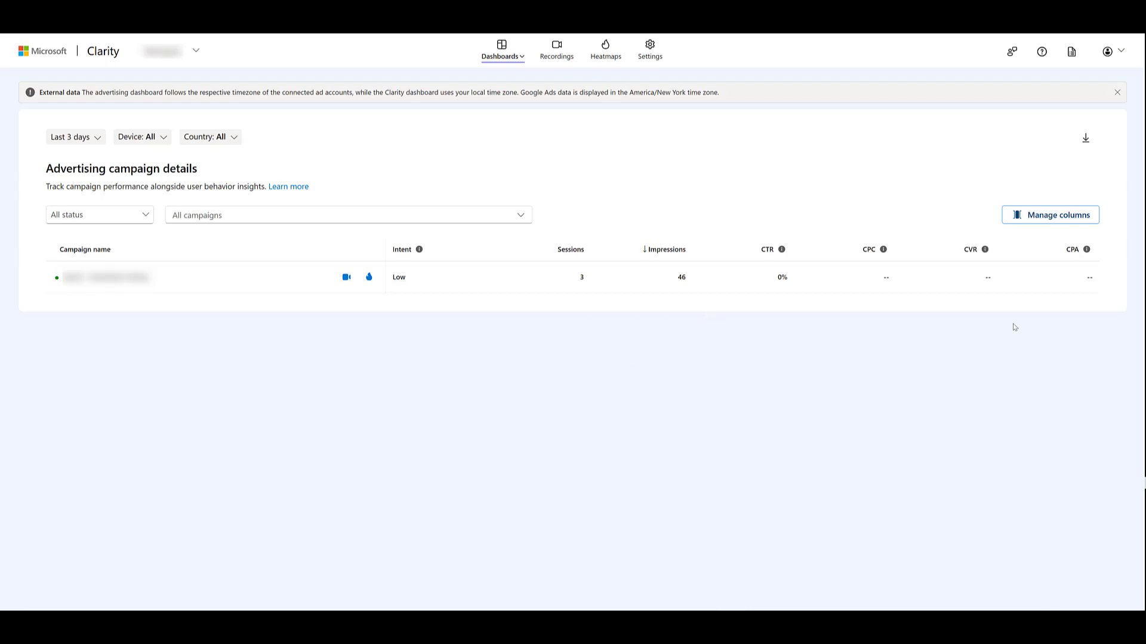
pyautogui.click(1067, 220)
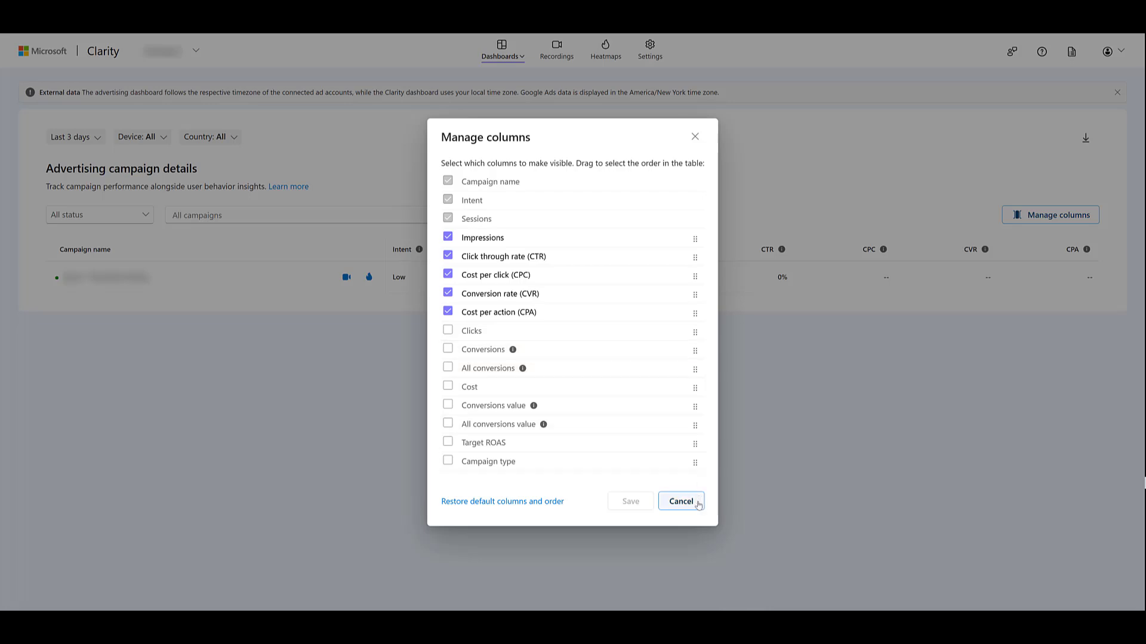
pyautogui.click(698, 505)
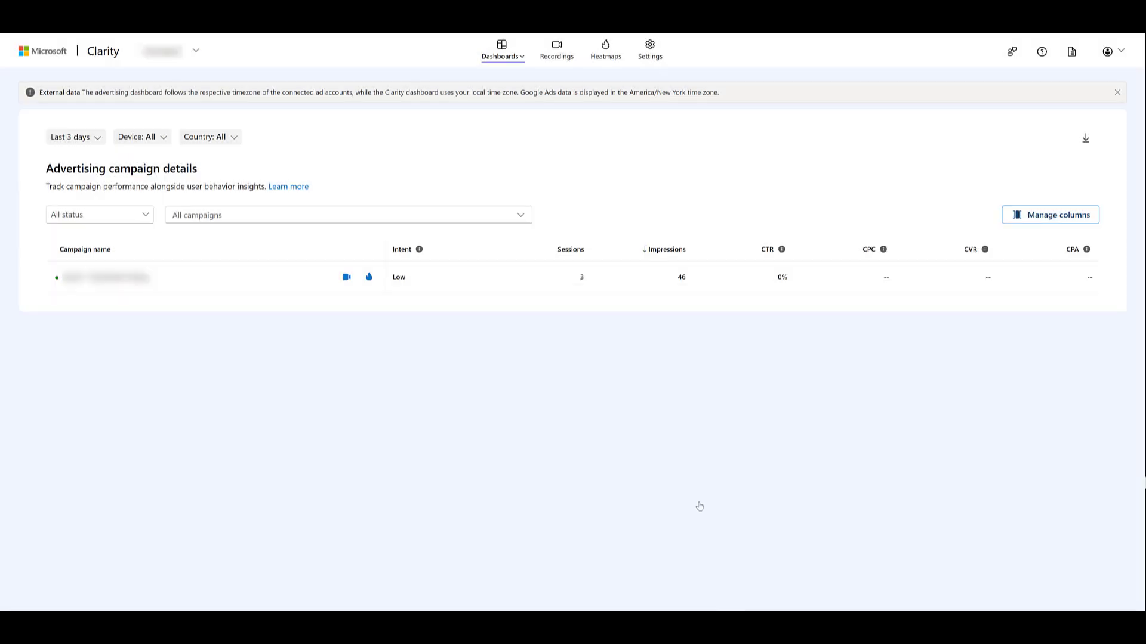
# Step: Show heatmaps for the campaign's sessions from its row in the campaign details table
pyautogui.click(369, 278)
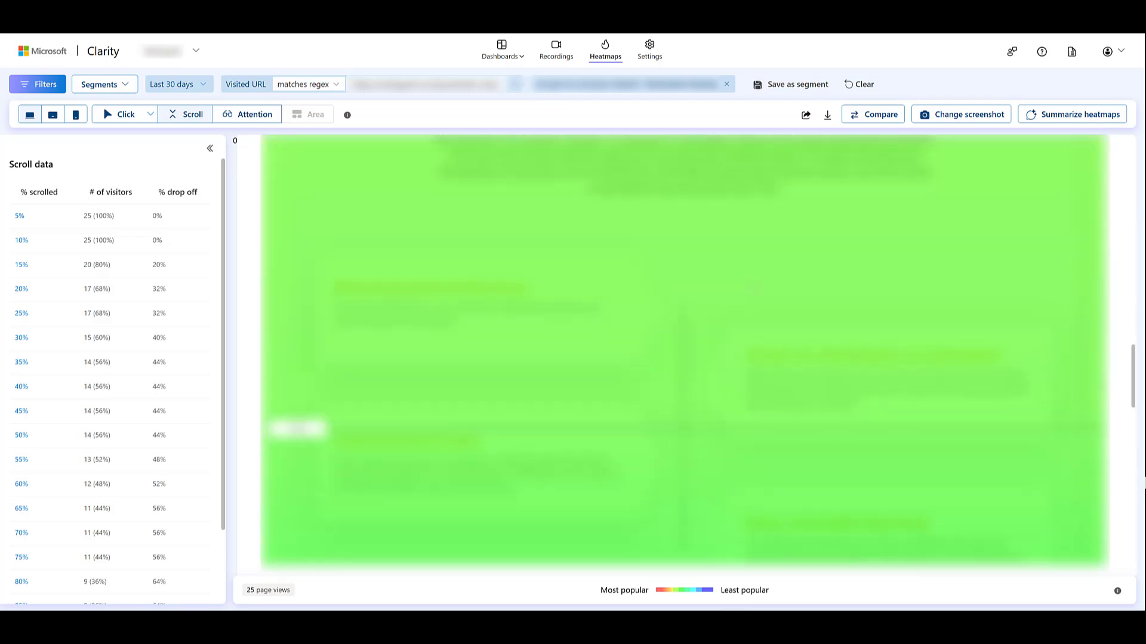
pyautogui.scroll(-10, 752, 290)
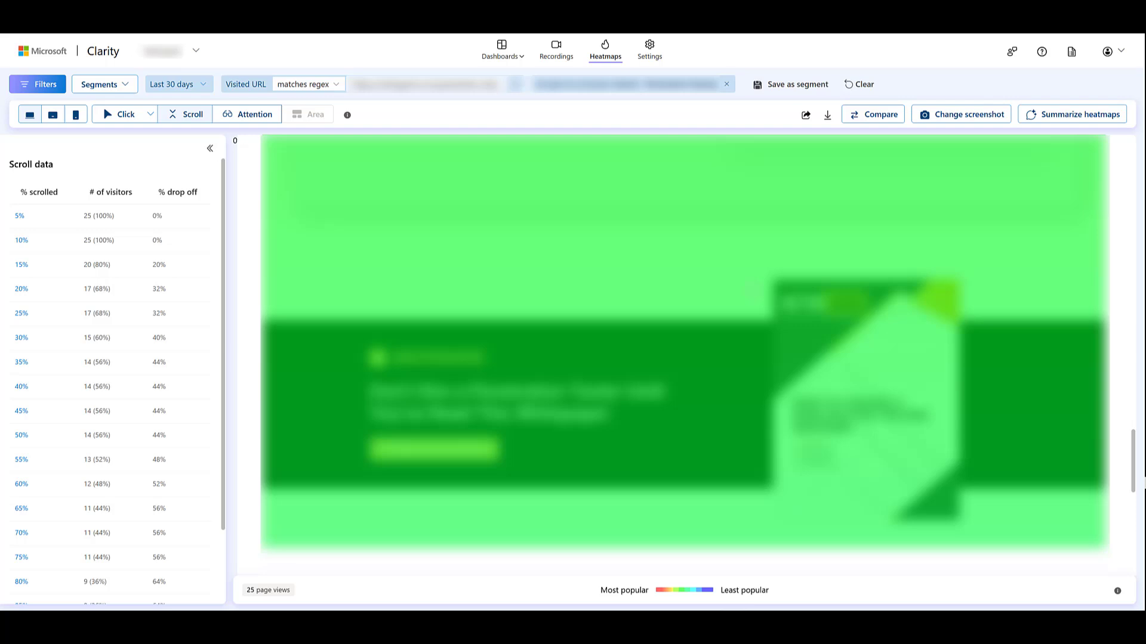
pyautogui.scroll(-10, 753, 289)
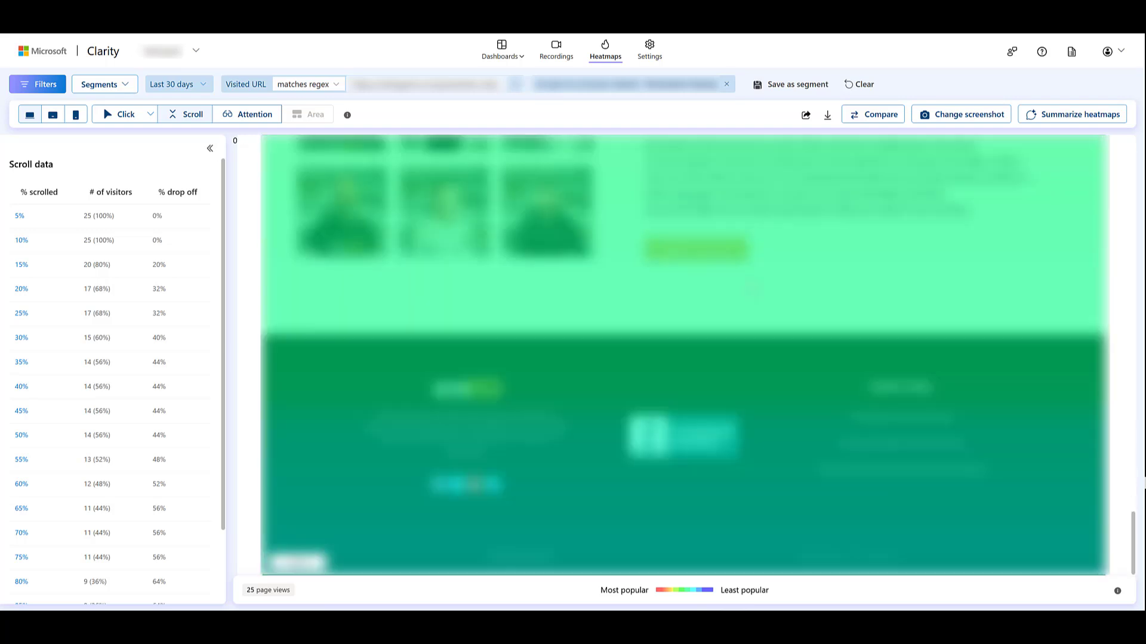
pyautogui.scroll(6, 1141, 345)
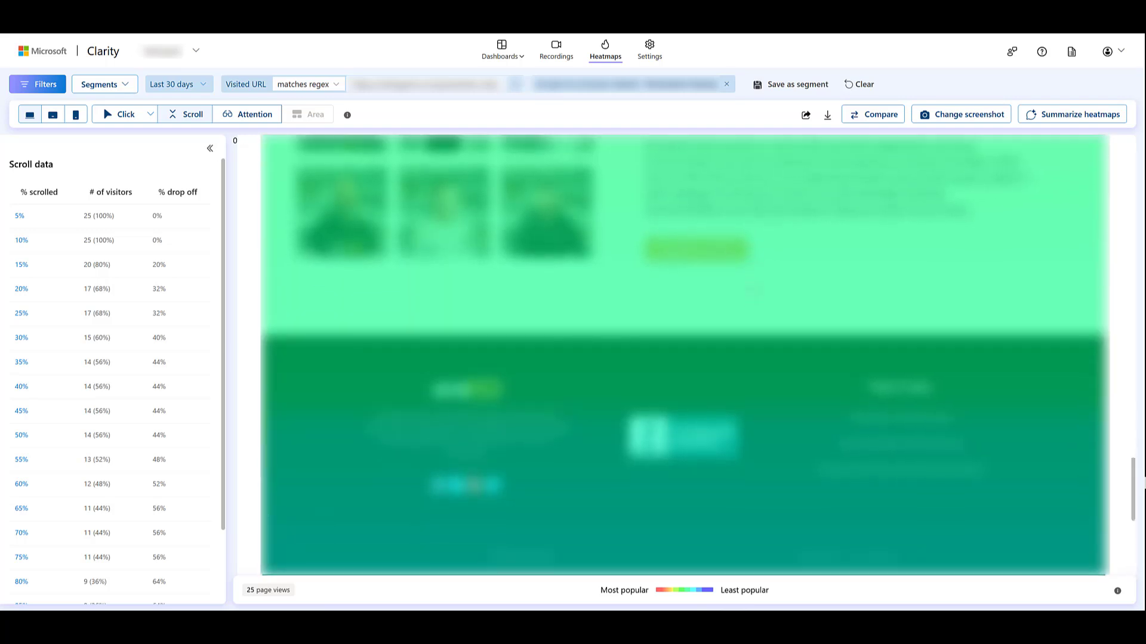
pyautogui.scroll(8, 1141, 345)
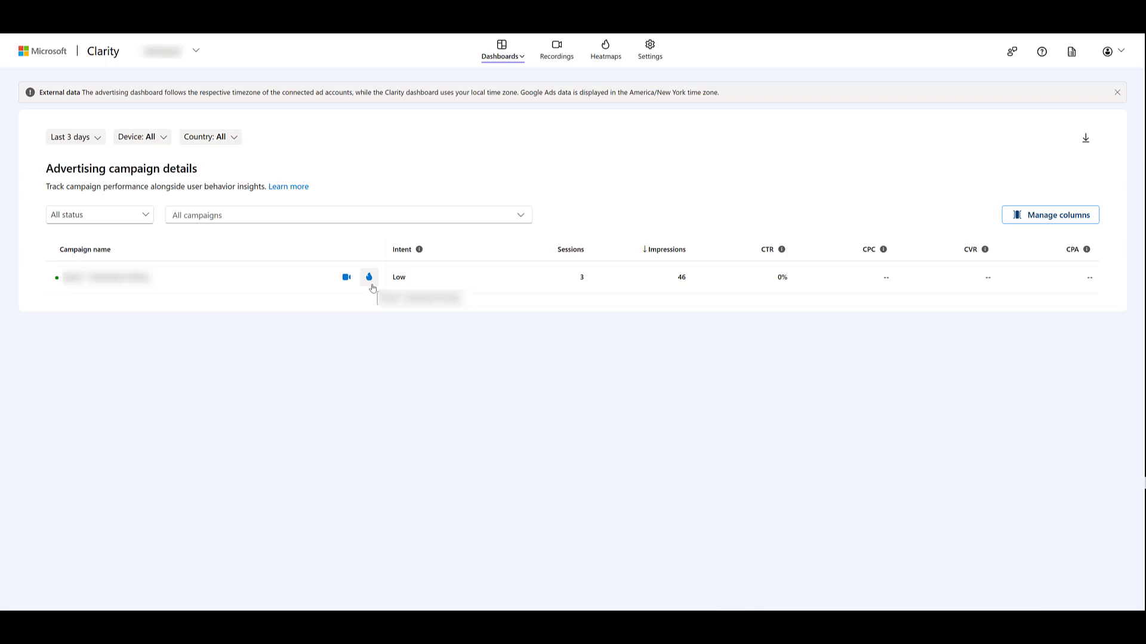
# Step: Show the campaign's session recordings using the camera icon on its table row
pyautogui.click(346, 277)
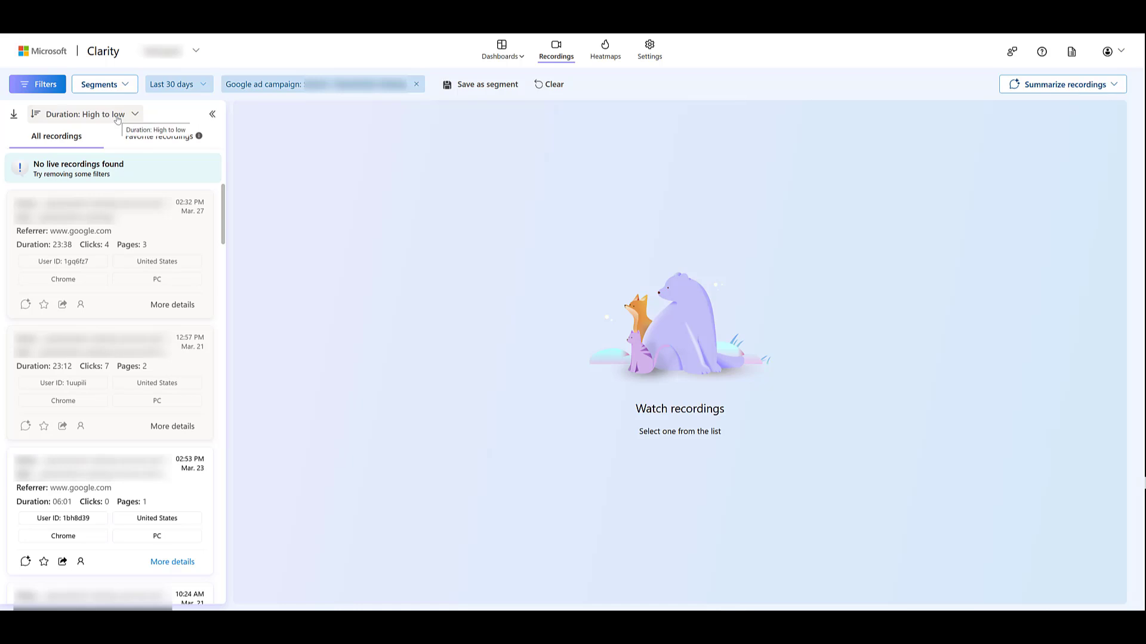
# Step: Play back the top recording, the campaign's 23-minute session
pyautogui.click(199, 228)
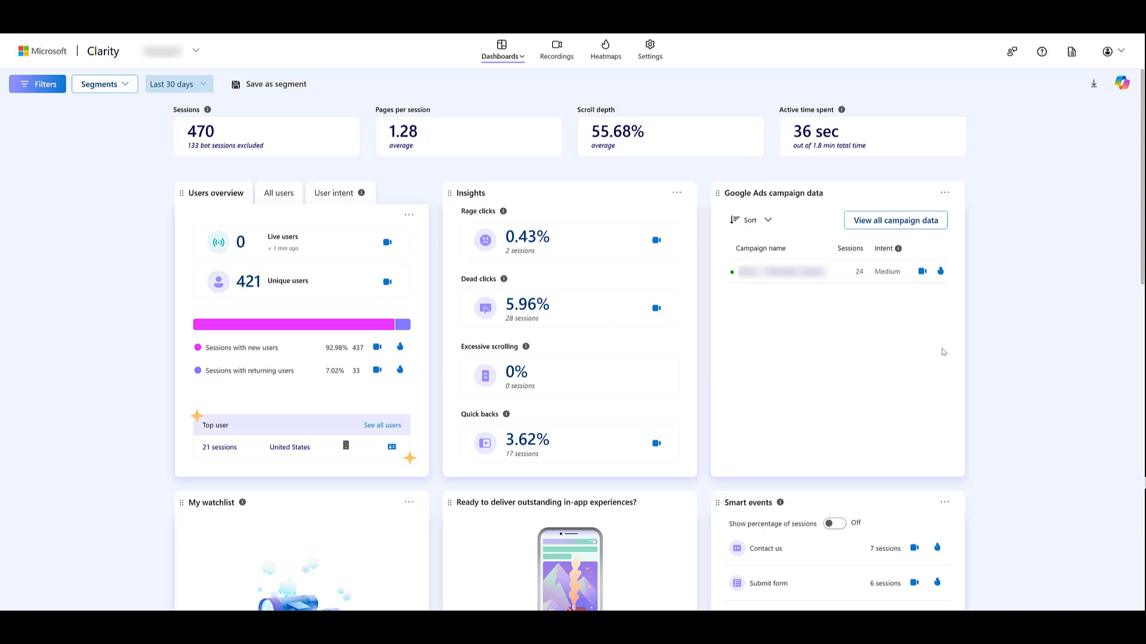
pyautogui.click(522, 57)
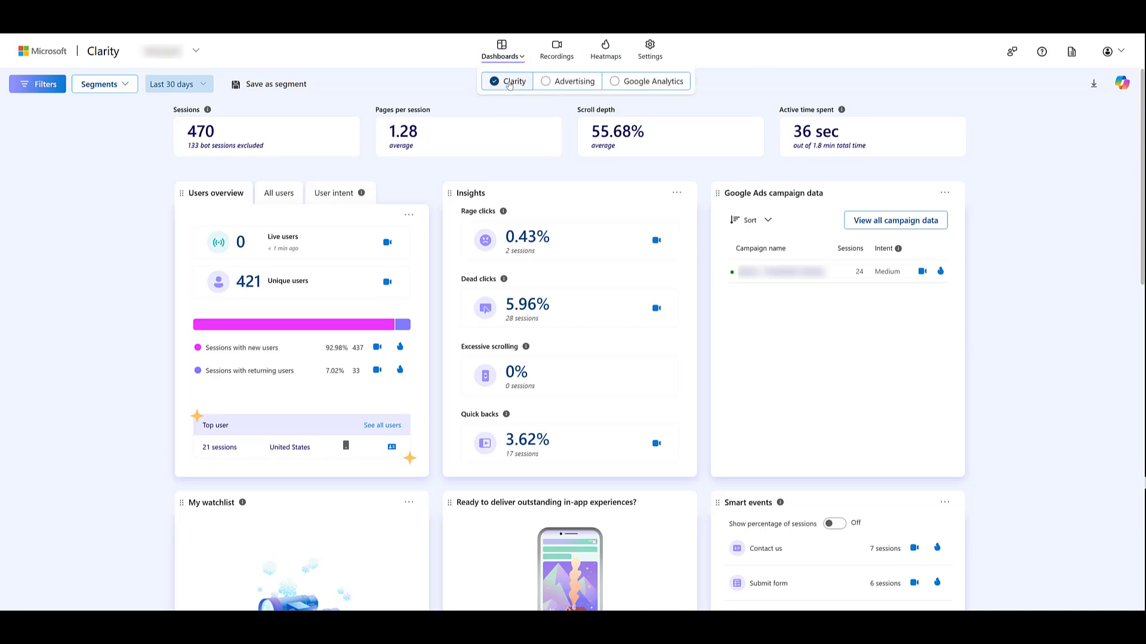
pyautogui.click(566, 84)
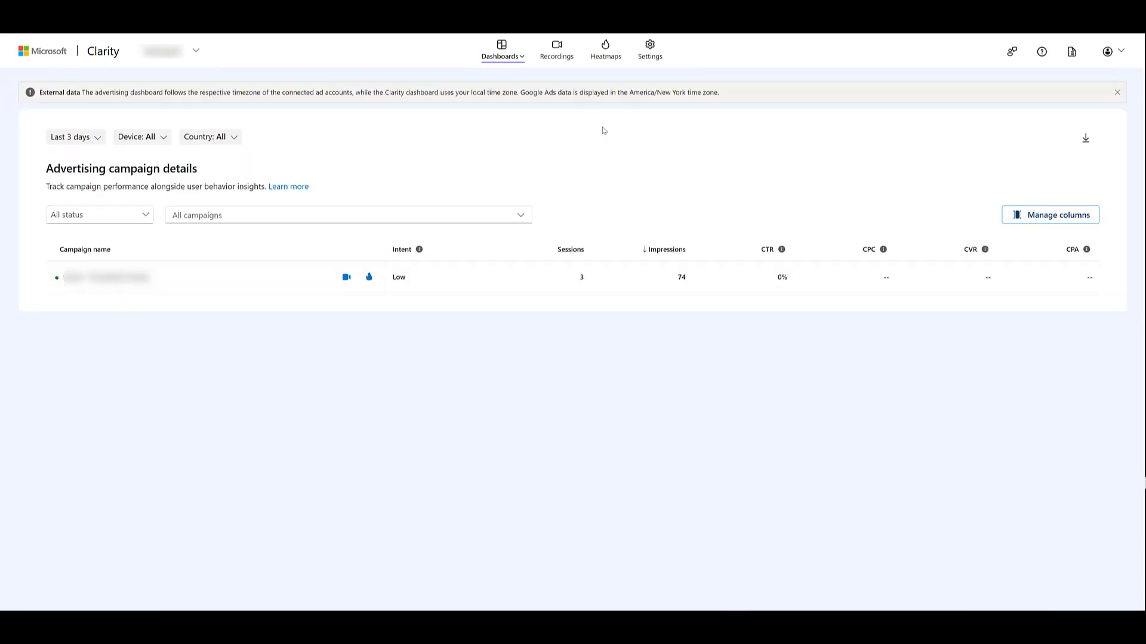
pyautogui.click(510, 55)
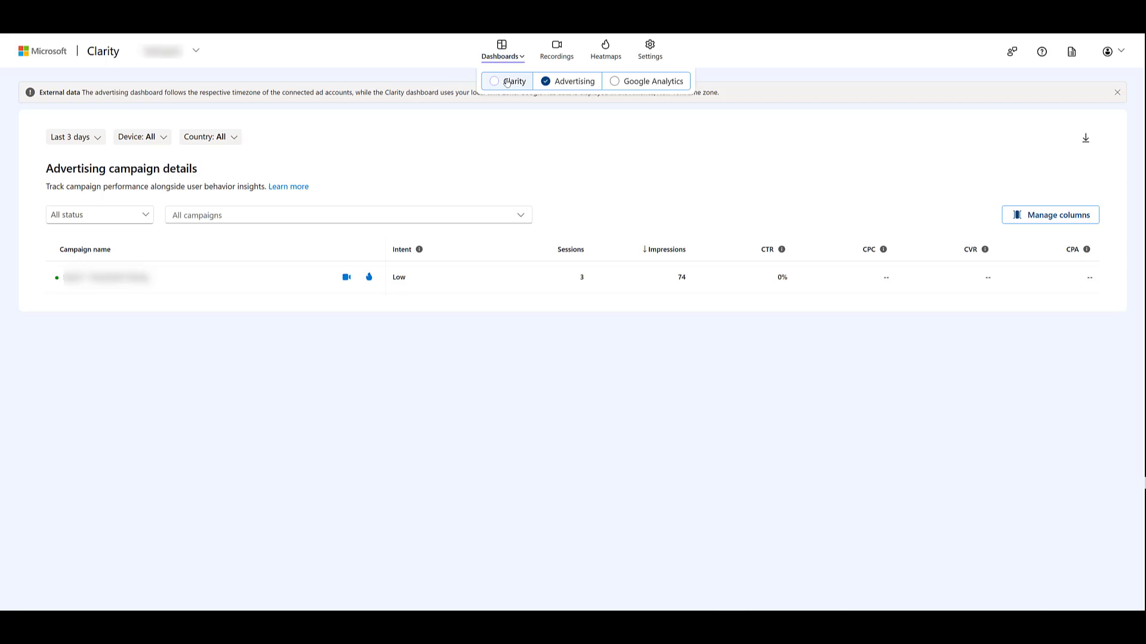
pyautogui.click(507, 82)
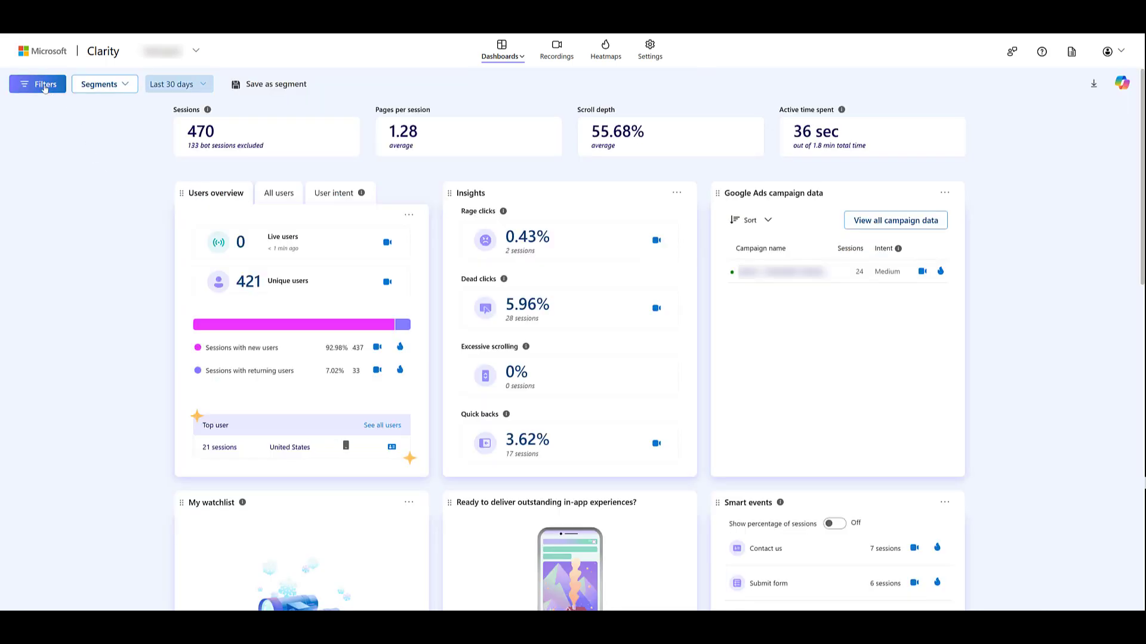
# Step: Add a Traffic > Google ad campaign filter with the single campaign ticked and apply it
pyautogui.click(45, 87)
pyautogui.click(24, 254)
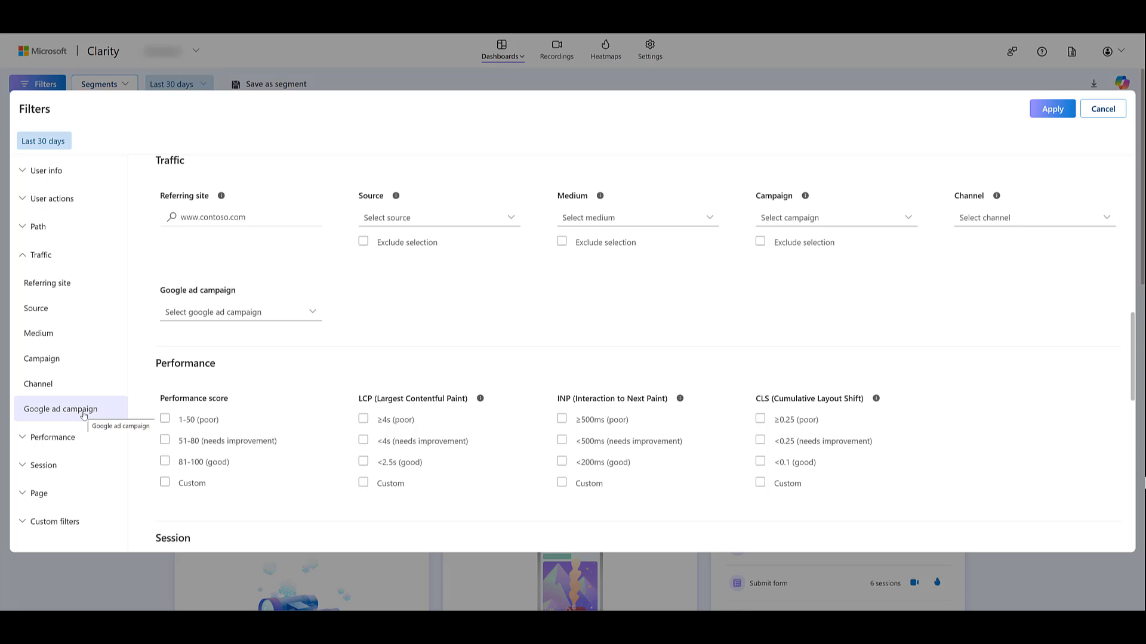
pyautogui.click(84, 409)
pyautogui.click(311, 312)
pyautogui.click(290, 337)
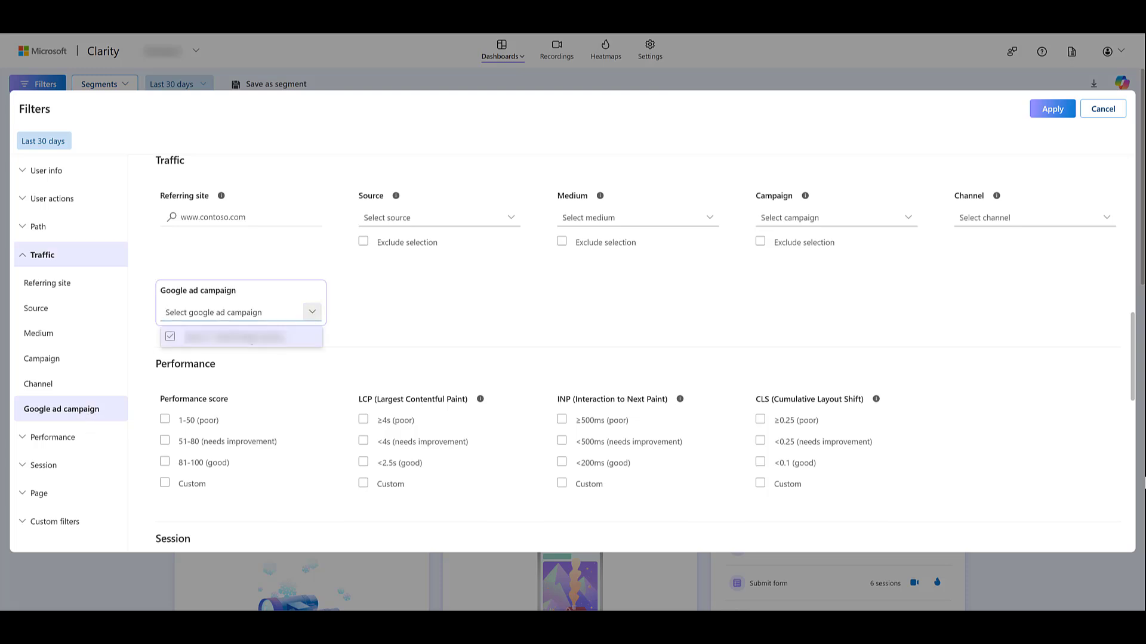
pyautogui.click(319, 320)
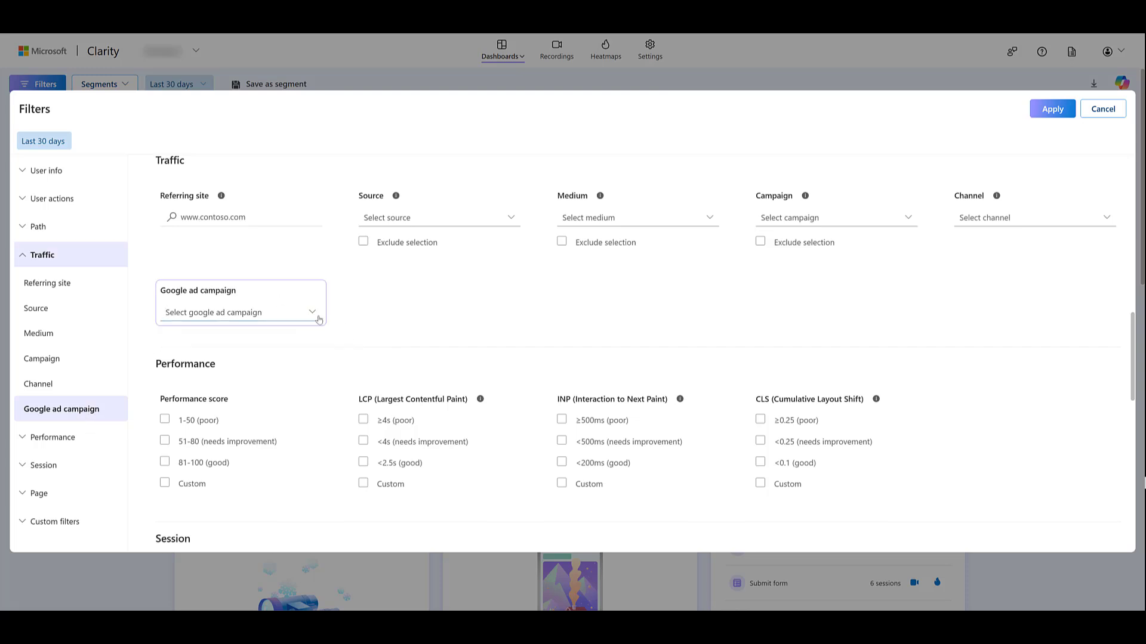
pyautogui.click(312, 311)
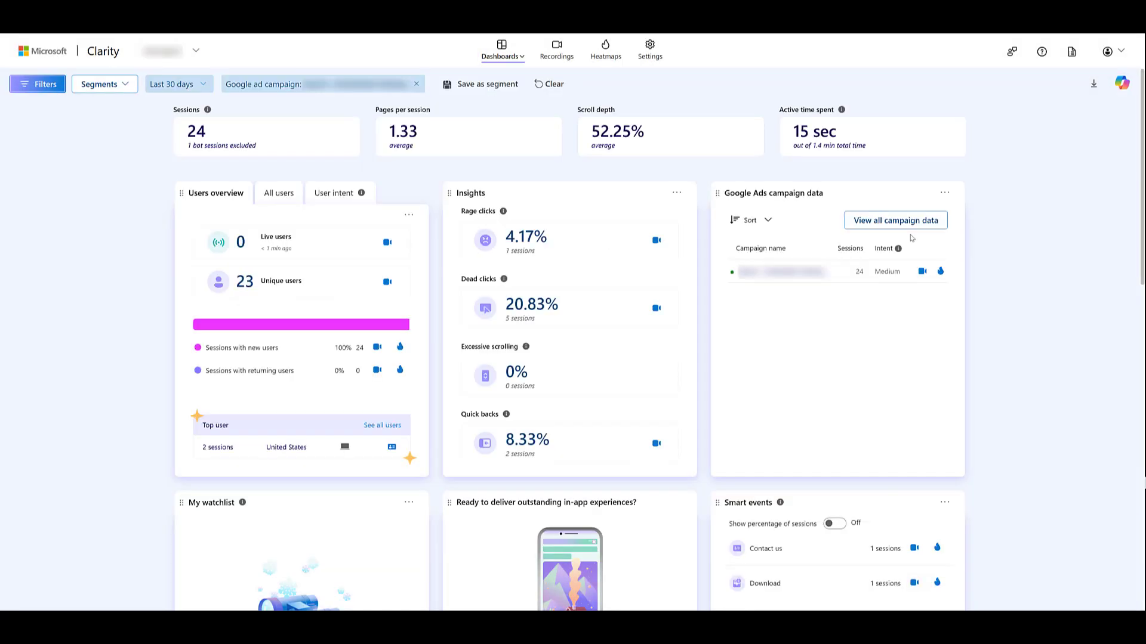
pyautogui.click(1062, 113)
pyautogui.scroll(-3, 600, 236)
pyautogui.scroll(-4, 597, 255)
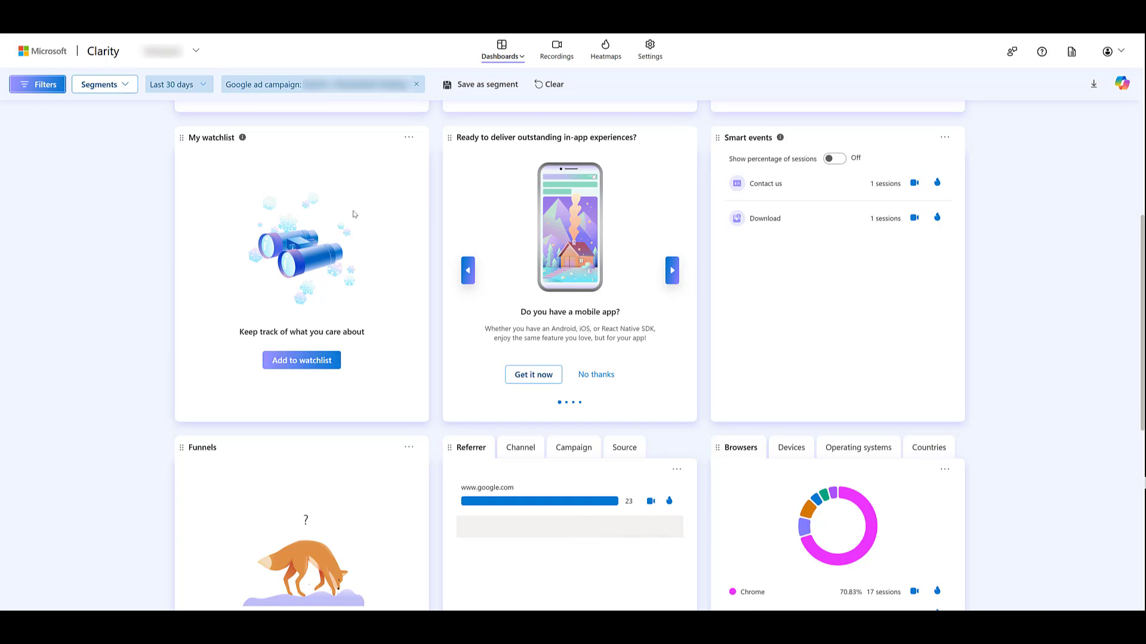
pyautogui.scroll(-7, 74, 277)
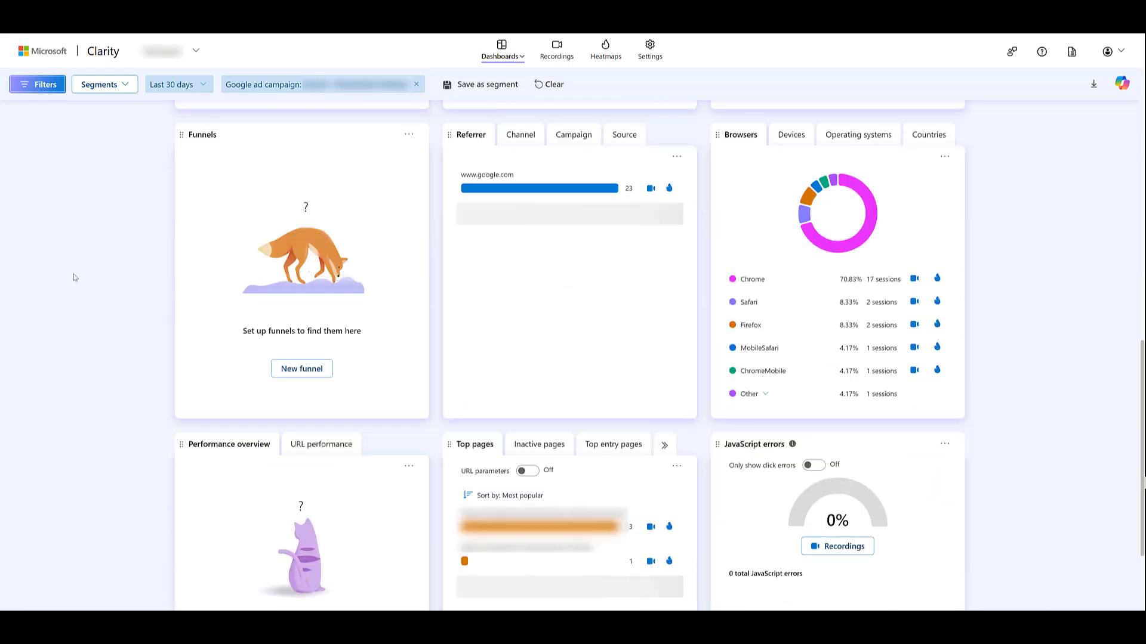
pyautogui.scroll(10, 75, 278)
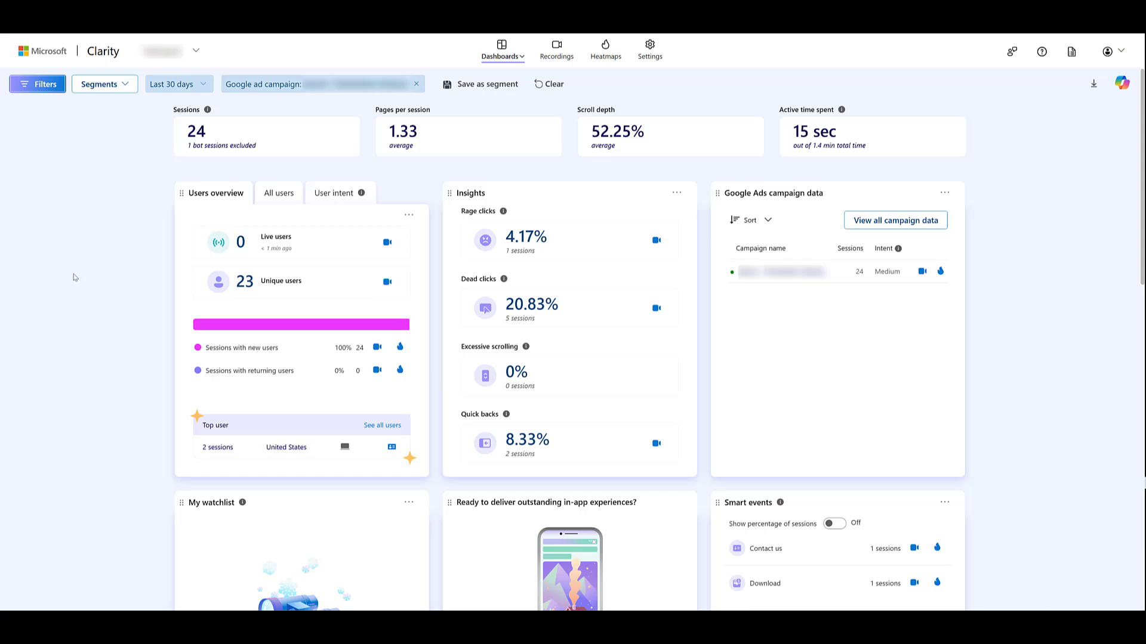